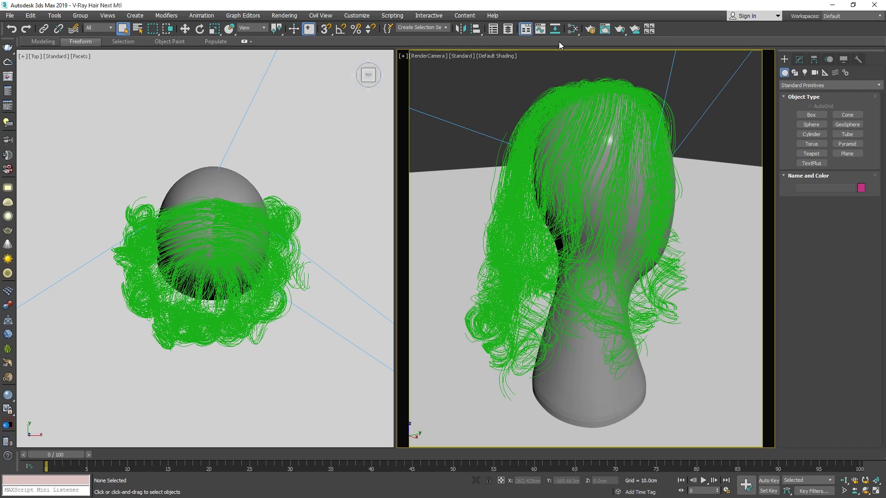
# - In the Slate editor, create a VRayHairNextMtl (Material #3) and assign it to VRayProxy_Hair_A
pyautogui.click(572, 29)
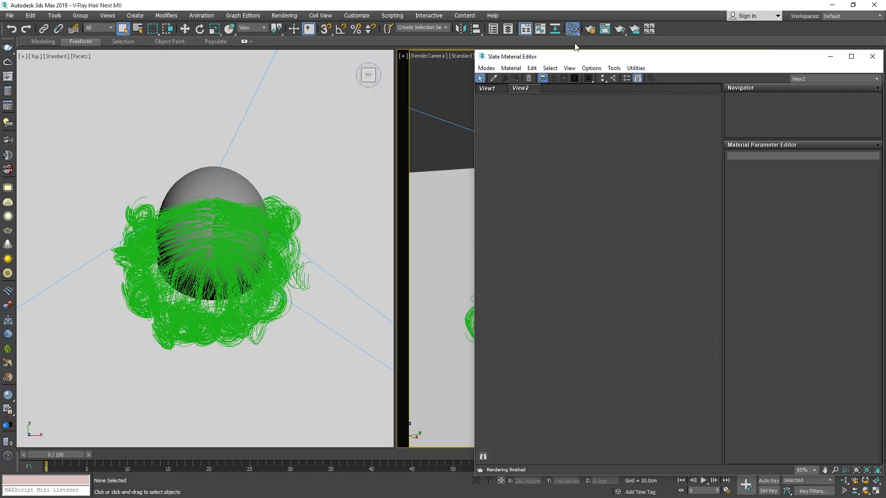
pyautogui.rightClick(660, 278)
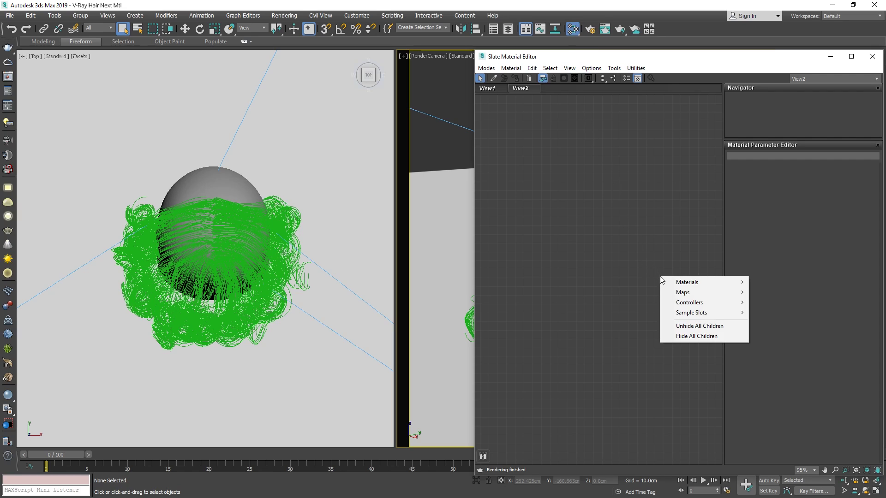
pyautogui.moveTo(667, 283)
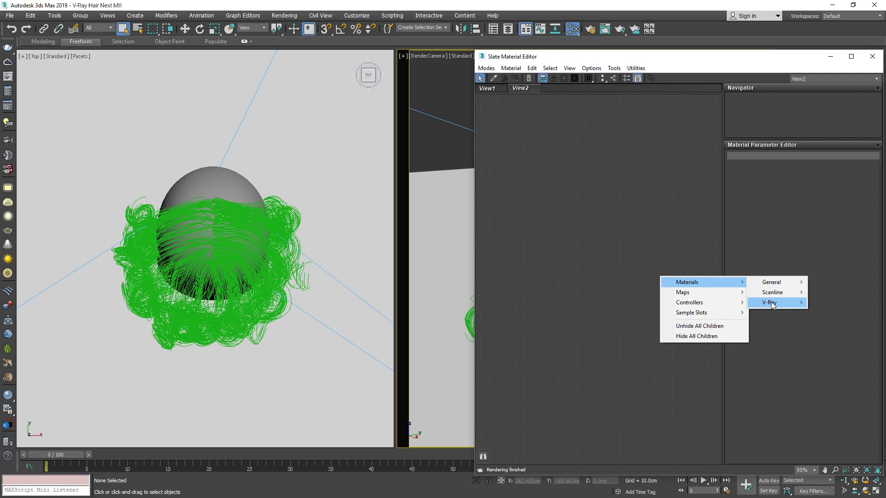
pyautogui.moveTo(771, 304)
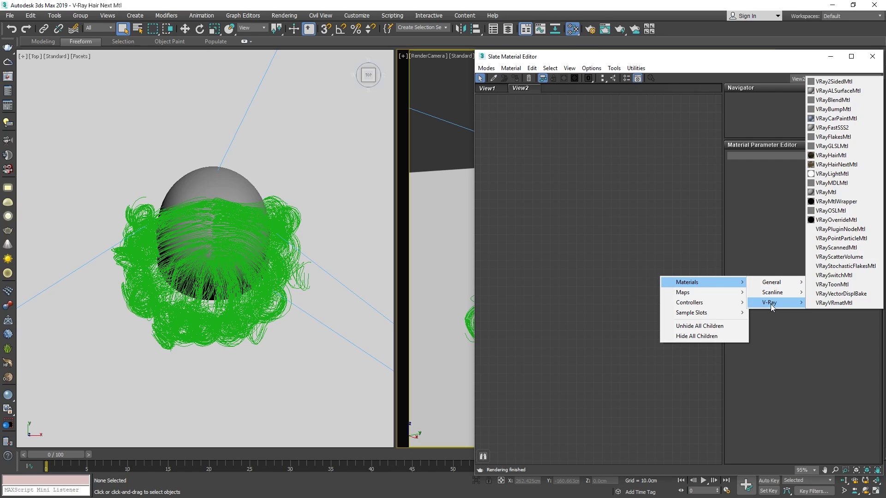
pyautogui.click(821, 165)
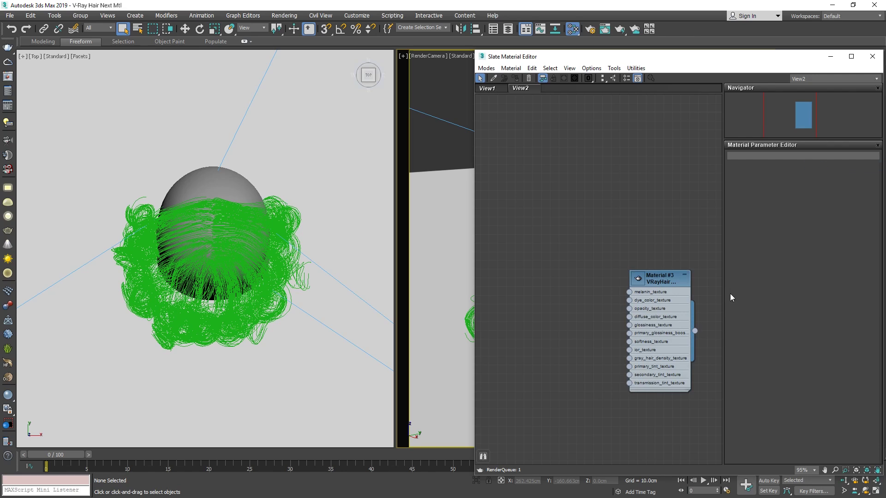
pyautogui.moveTo(695, 331); pyautogui.dragTo(273, 301)
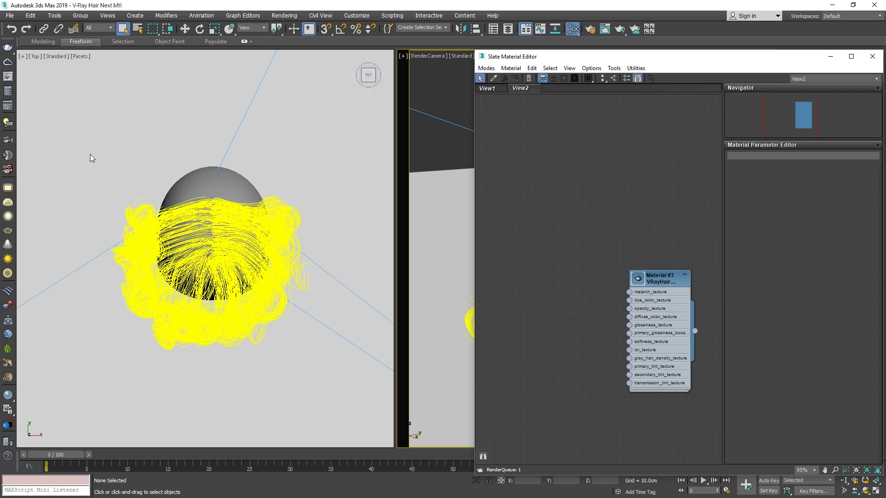
# - Open the V-Ray frame buffer and start an IPR render of the blonde wig
pyautogui.click(9, 77)
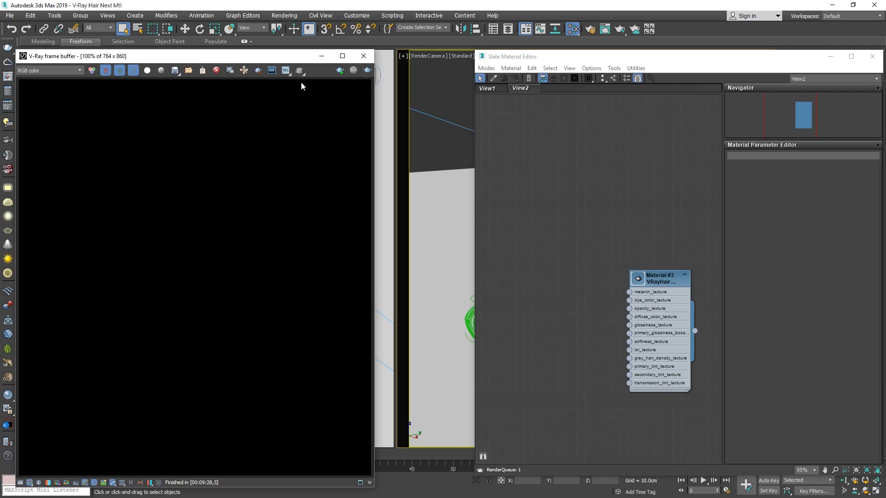
pyautogui.click(339, 71)
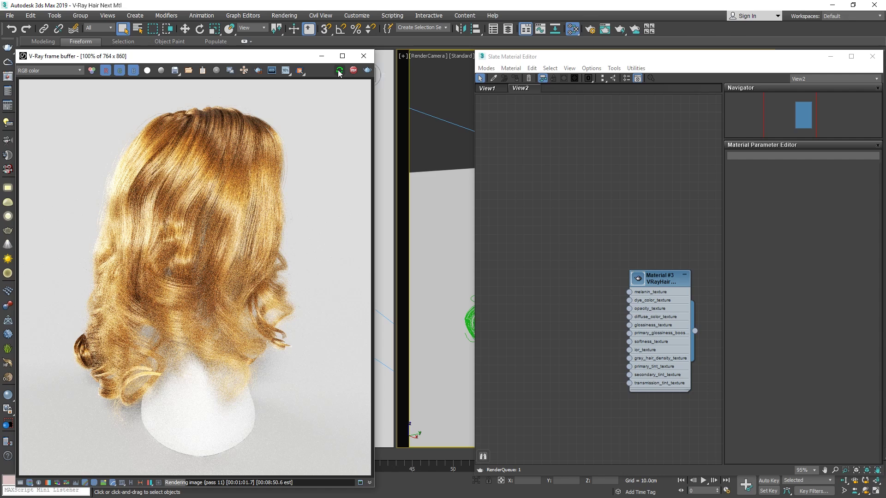
# - Set Material #3's melanin to 0.5, then 0.7, making the wig dark brown
pyautogui.doubleClick(660, 279)
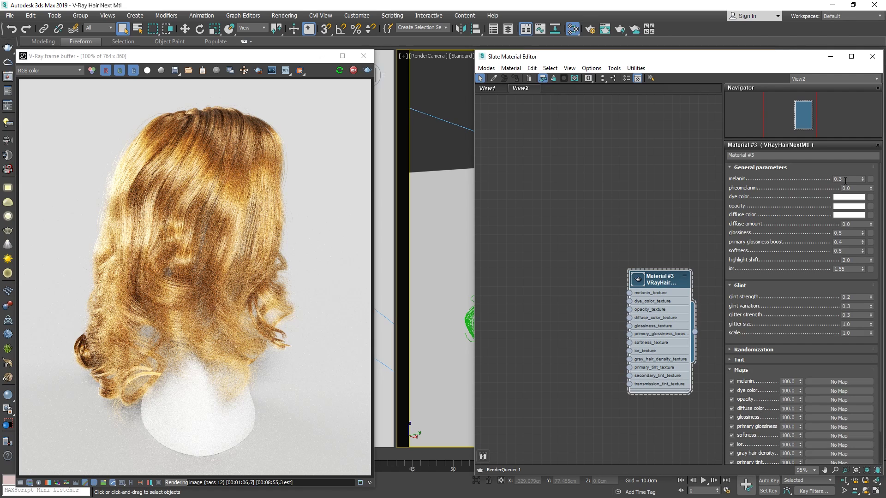
pyautogui.moveTo(845, 180); pyautogui.dragTo(798, 177)
pyautogui.write('0.5')
pyautogui.press('Return')
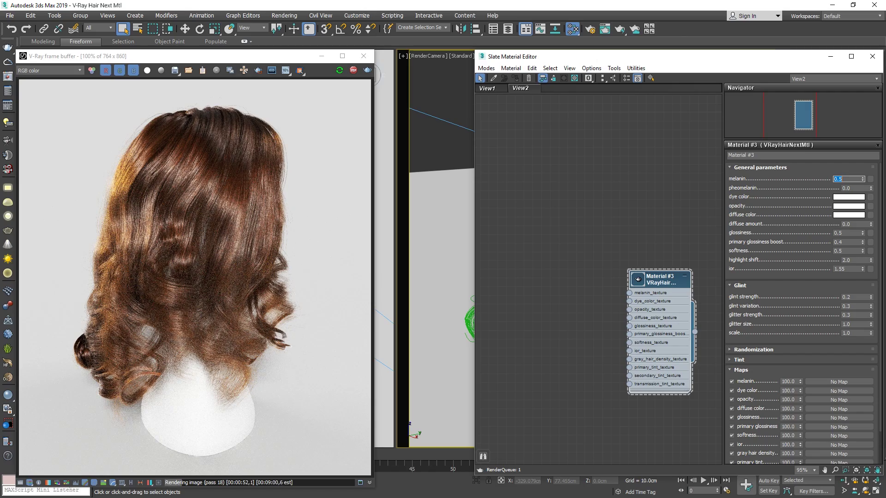
pyautogui.write('0.7')
pyautogui.press('Return')
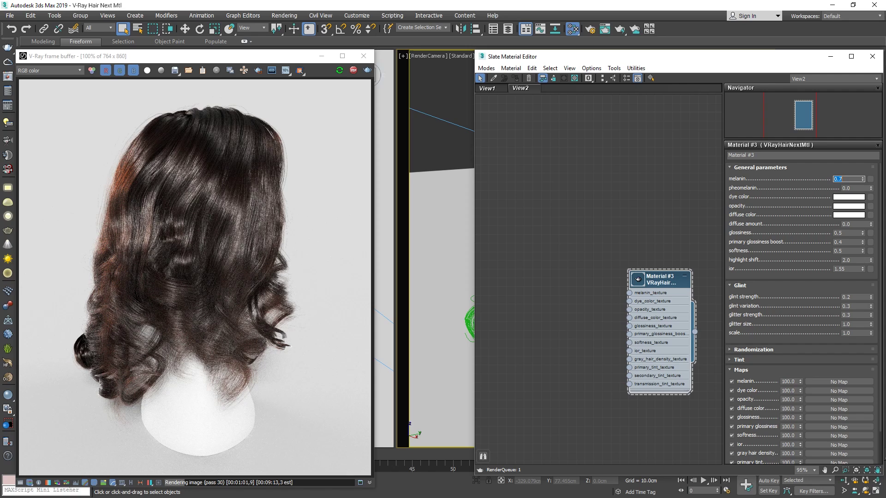
# - Set random melanin to 0.3 in the Randomization rollout and zoom the render to inspect
pyautogui.click(771, 350)
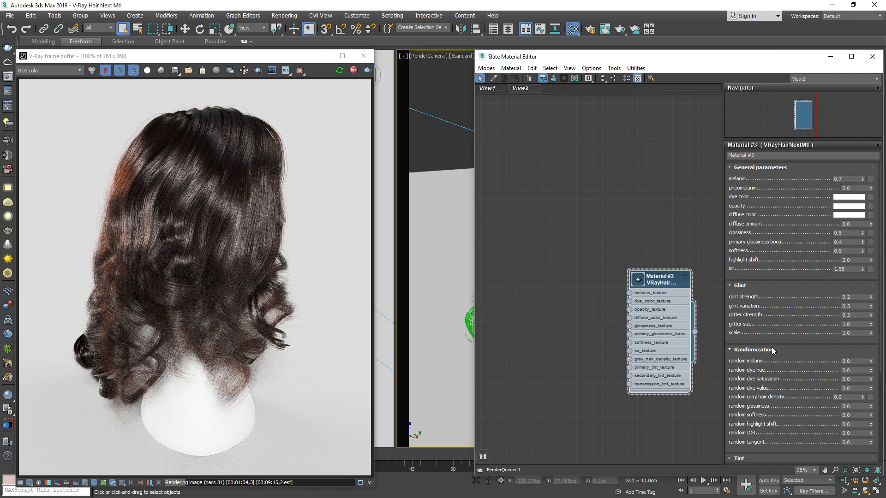
pyautogui.click(850, 360)
pyautogui.write('0.3')
pyautogui.press('Return')
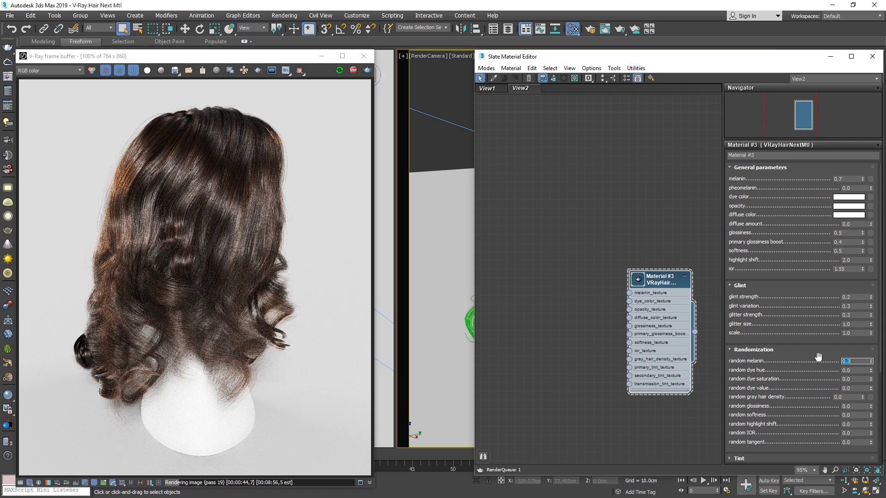
pyautogui.scroll(1, 223, 204)
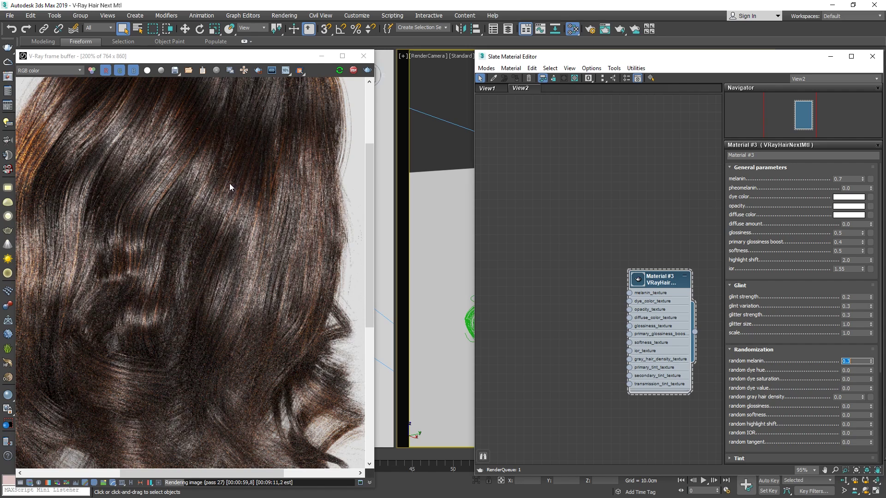
pyautogui.scroll(-1, 236, 161)
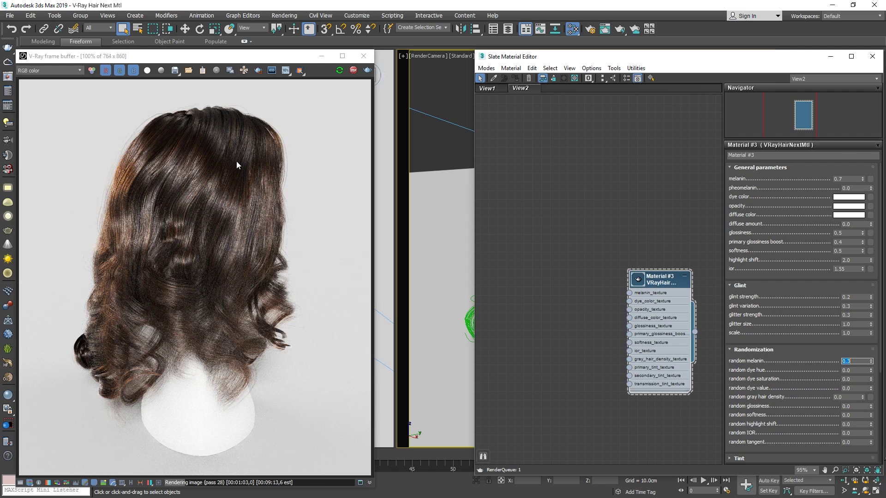
# - Raise pheomelanin to 0.3, then 0.6, for a warmer reddish-brown wig
pyautogui.click(852, 189)
pyautogui.write('0.3')
pyautogui.press('Return')
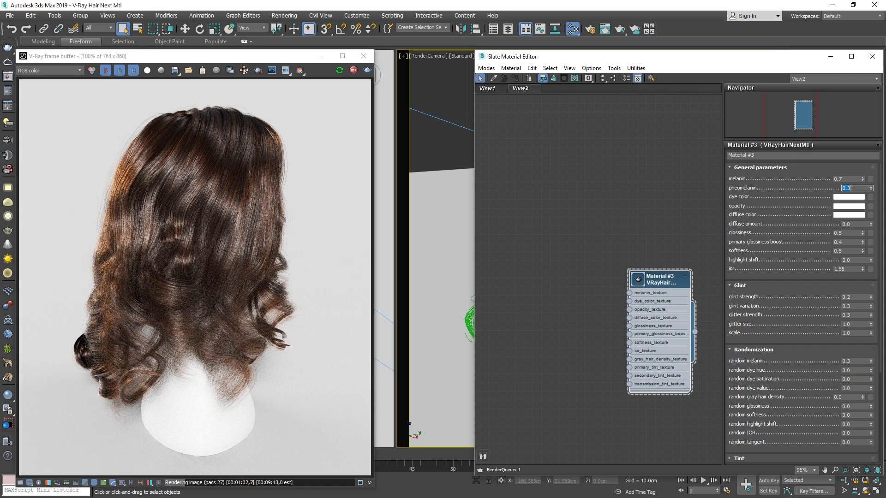
pyautogui.write('0.6')
pyautogui.press('Return')
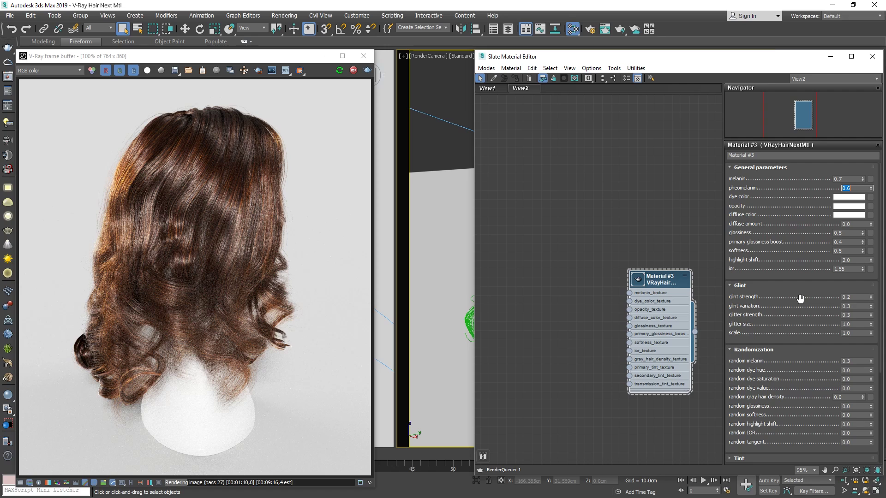
# - Limit the IPR to a region over the wig's top and set glint strength to 1.0
pyautogui.click(259, 70)
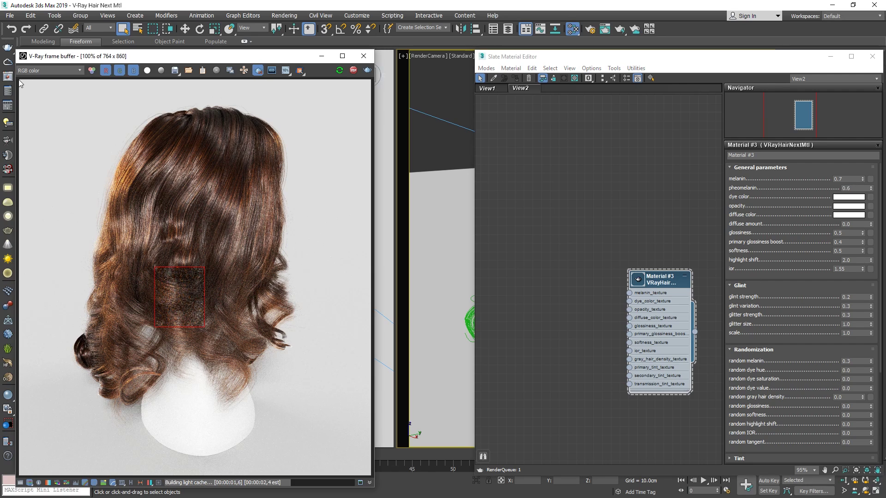
pyautogui.moveTo(20, 83); pyautogui.dragTo(408, 211)
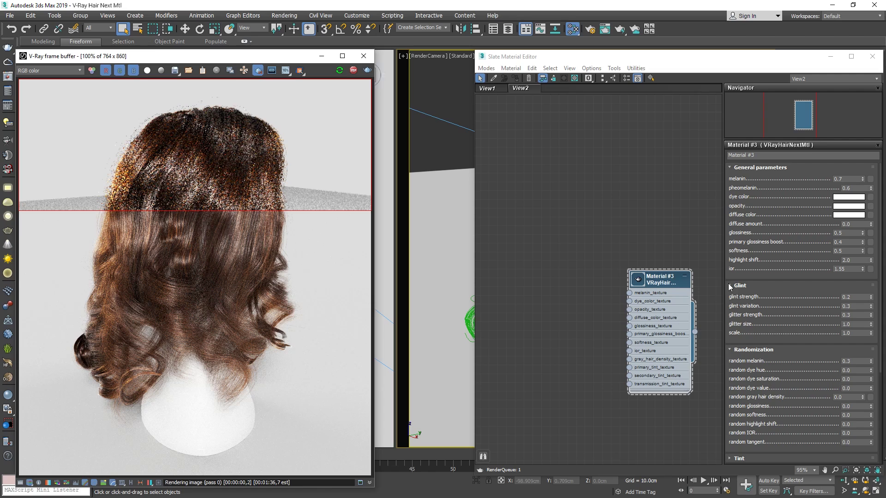
pyautogui.click(854, 296)
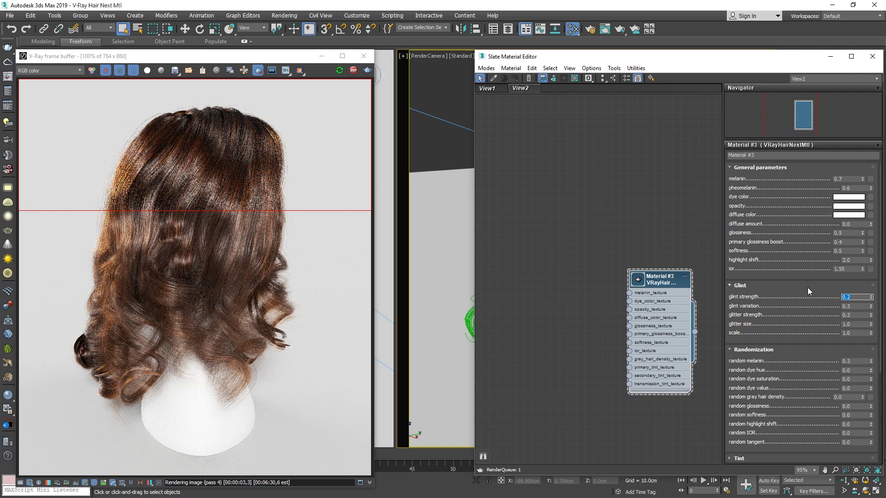
pyautogui.write('1')
pyautogui.press('Return')
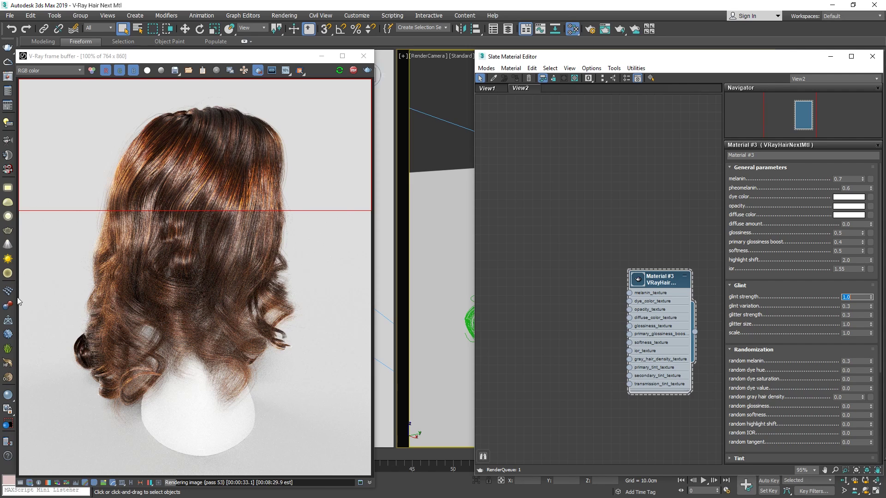
# - Refresh the region render, then set glint strength to 0.0 and glitter strength to 1.0
pyautogui.click(60, 298)
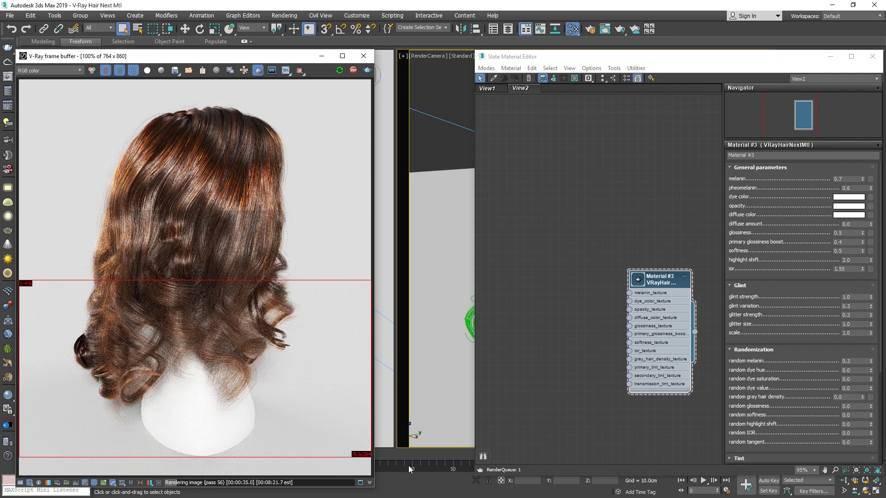
pyautogui.hotkey('shift', 'q')
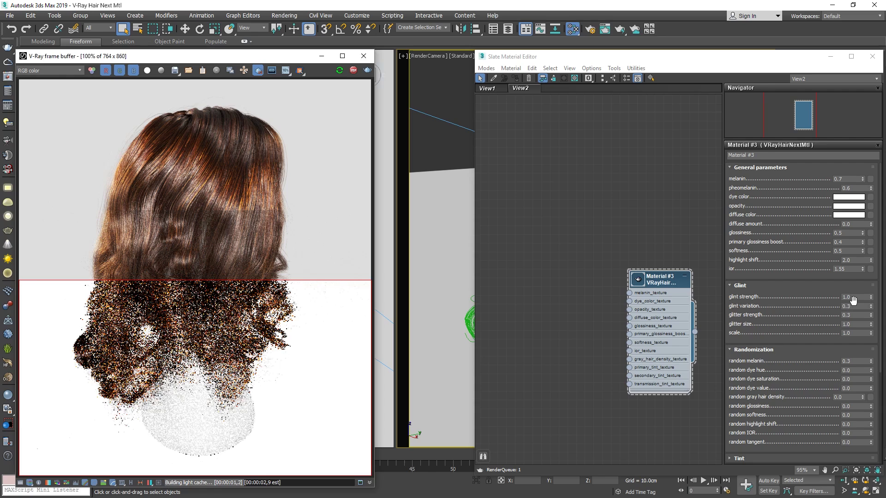
pyautogui.doubleClick(842, 298)
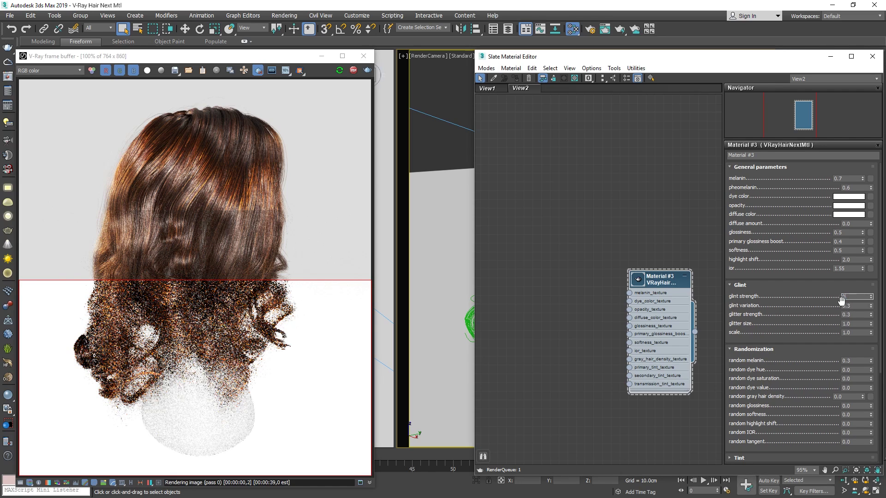
pyautogui.doubleClick(847, 314)
pyautogui.write('1')
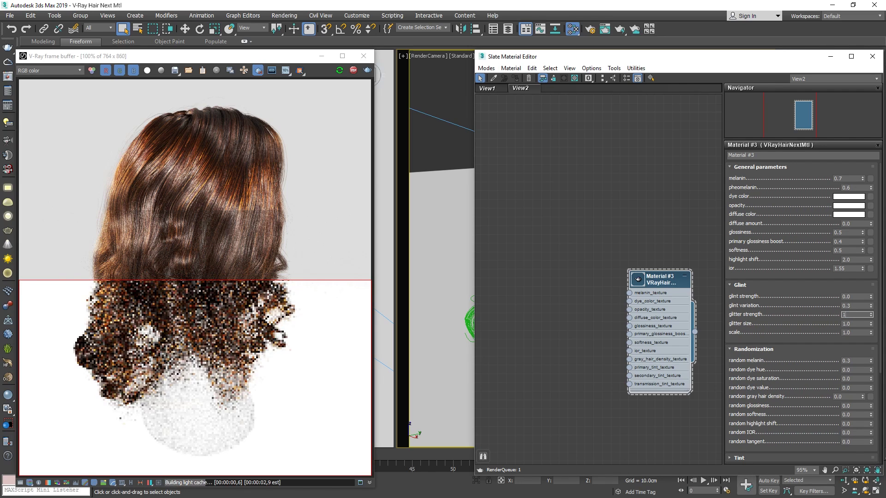
pyautogui.press('Return')
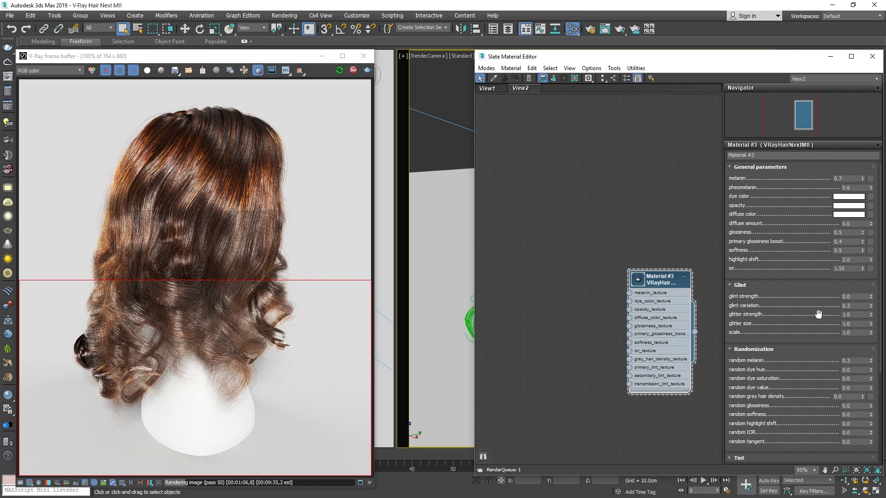
# - Set melanin, pheomelanin and random melanin to 0 so the wig renders nearly white
pyautogui.click(260, 75)
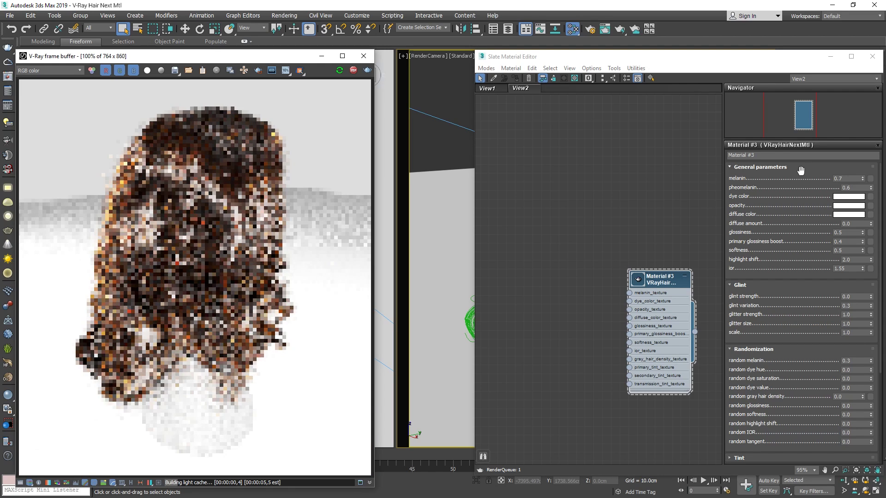
pyautogui.doubleClick(825, 179)
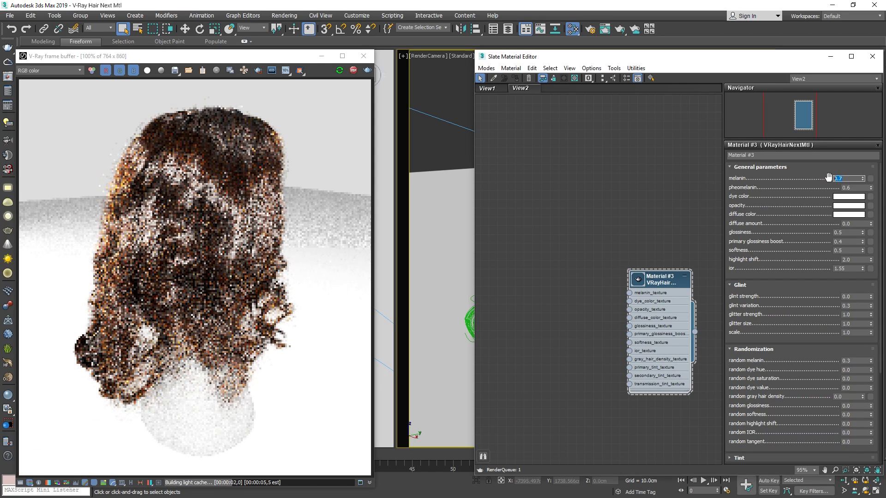
pyautogui.write('0')
pyautogui.doubleClick(853, 188)
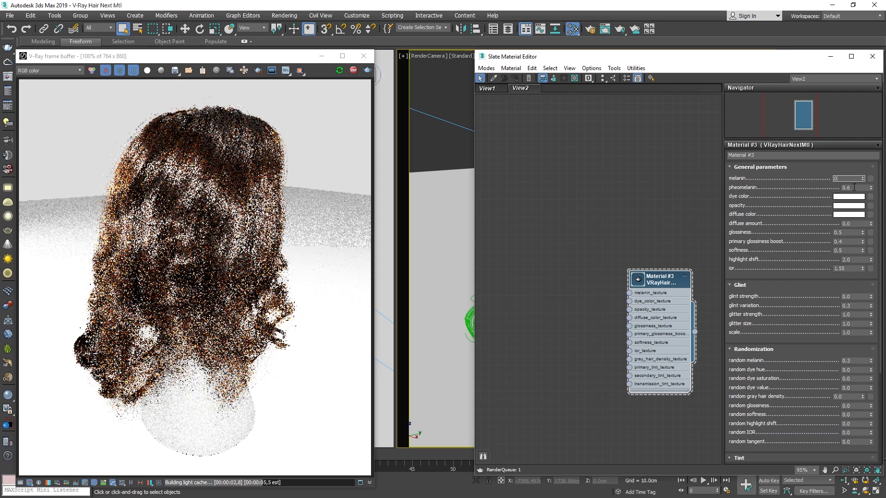
pyautogui.write('0.6')
pyautogui.press('BackSpace')
pyautogui.press('BackSpace')
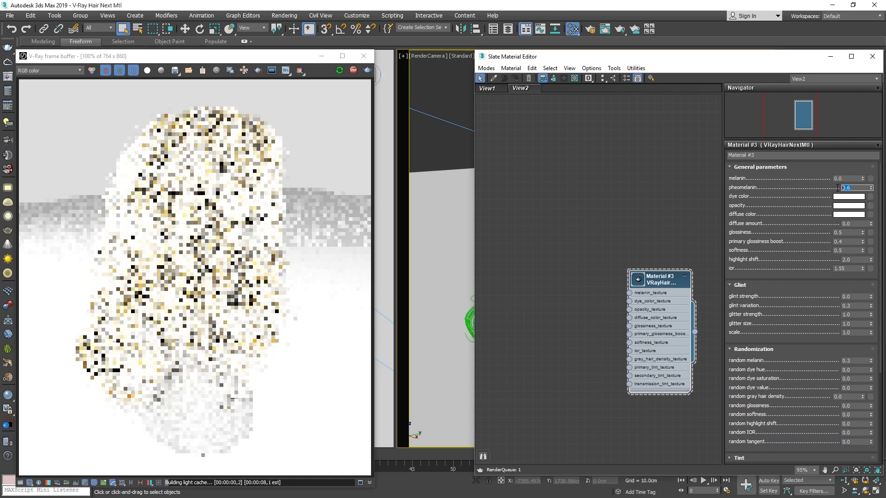
pyautogui.doubleClick(854, 361)
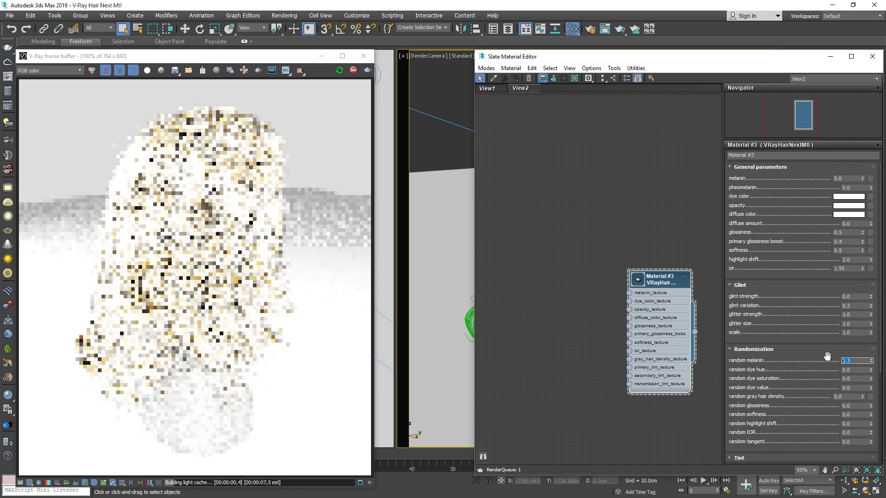
pyautogui.write('0')
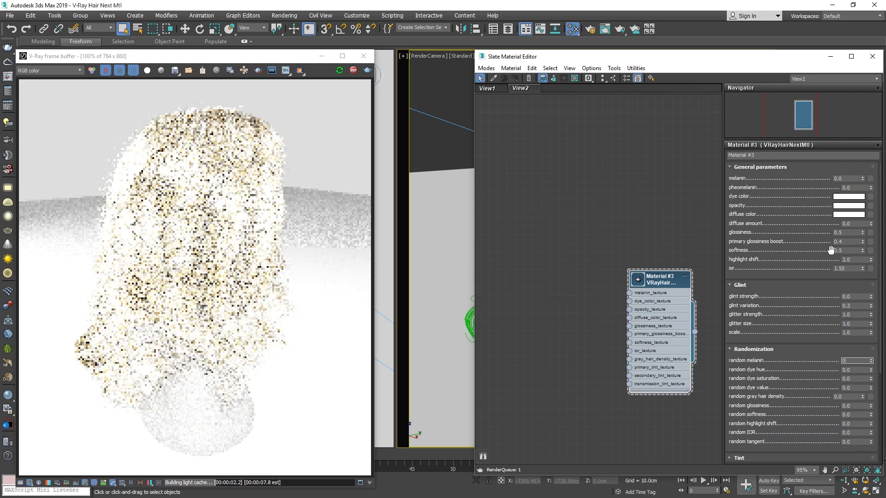
# - Set dye colour to saturation 240, value 12, trying hues 36, 91, 163, keeping magenta 240
pyautogui.click(848, 197)
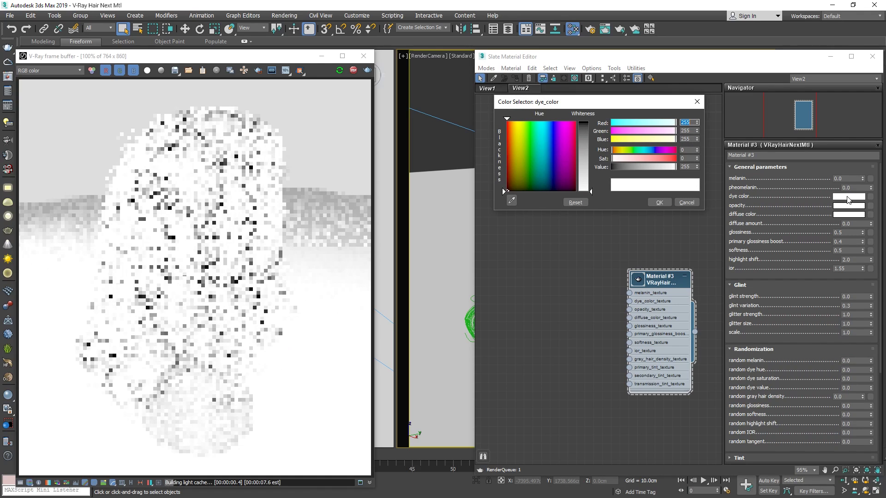
pyautogui.click(672, 158)
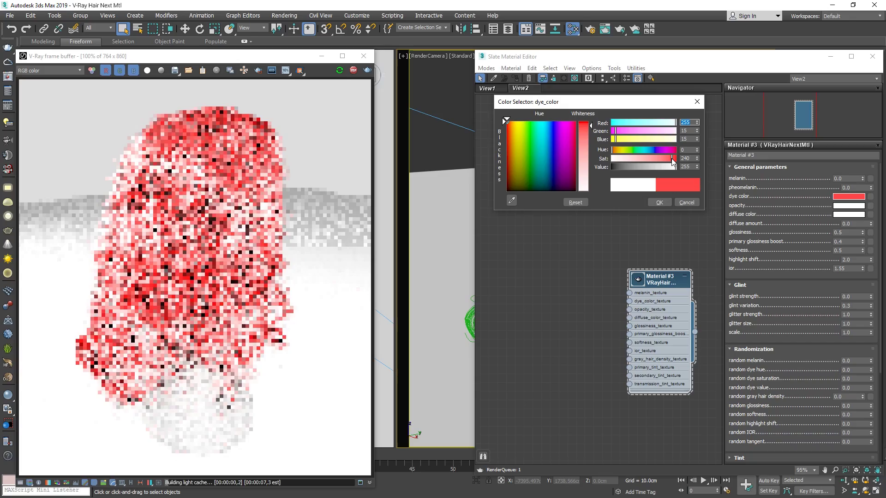
pyautogui.moveTo(673, 167); pyautogui.dragTo(614, 167)
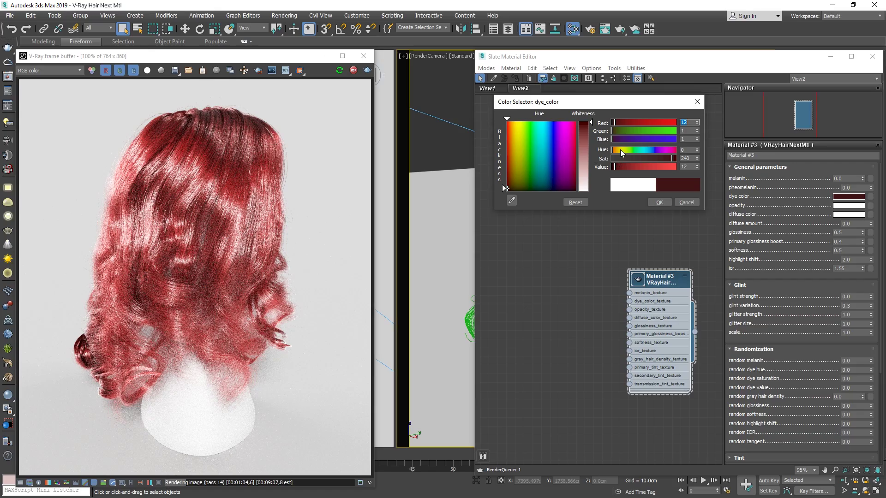
pyautogui.click(620, 150)
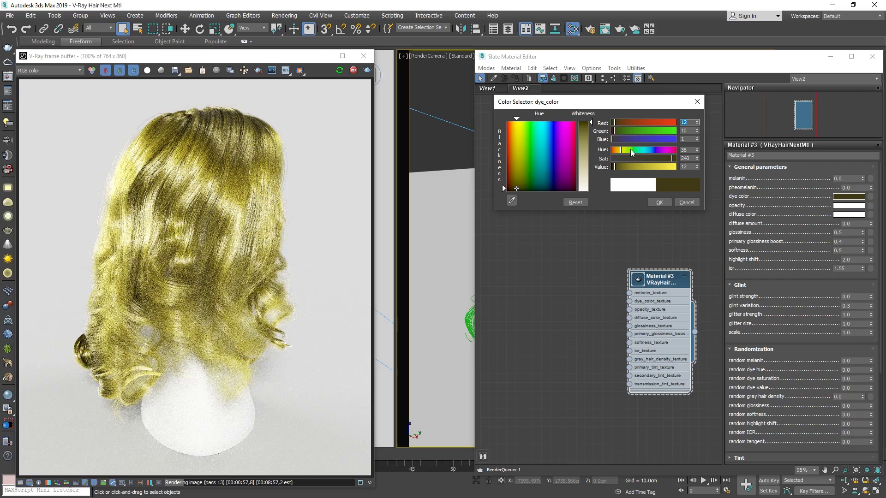
pyautogui.click(634, 150)
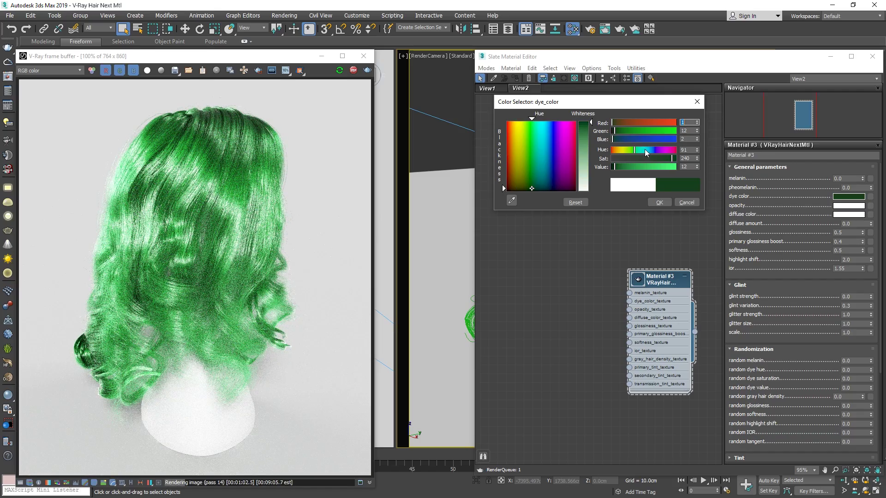
pyautogui.click(652, 150)
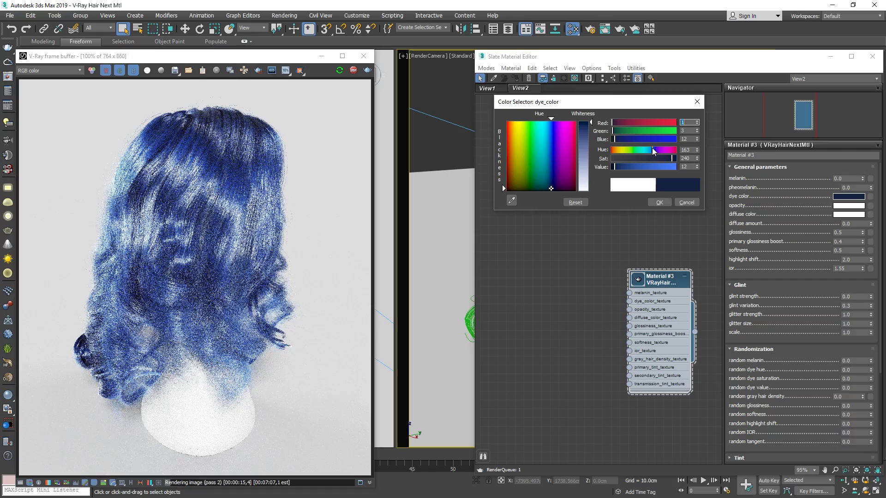
pyautogui.click(673, 152)
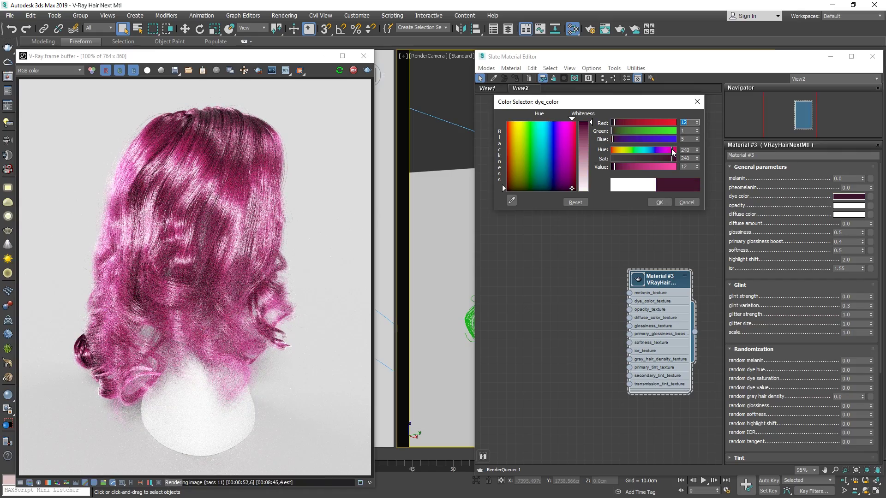
pyautogui.click(663, 203)
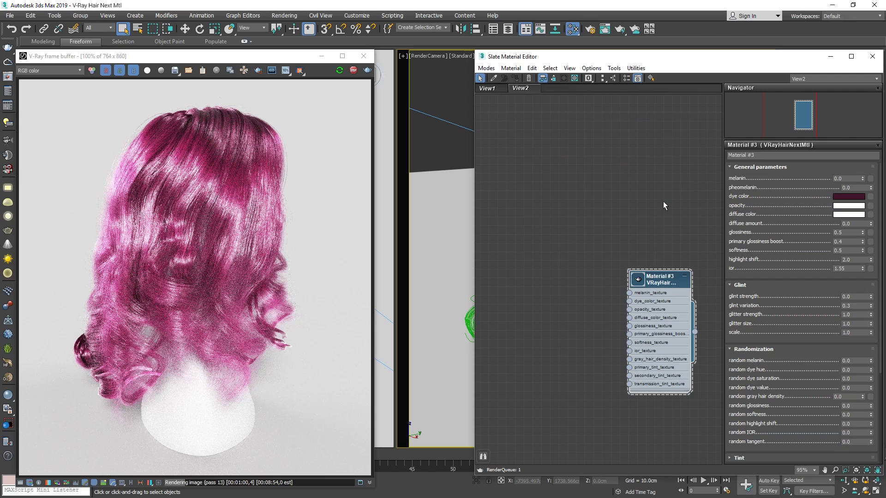
# - Set random dye hue to 0.3 in the Randomization rollout
pyautogui.click(852, 370)
pyautogui.write('0.3')
pyautogui.press('Return')
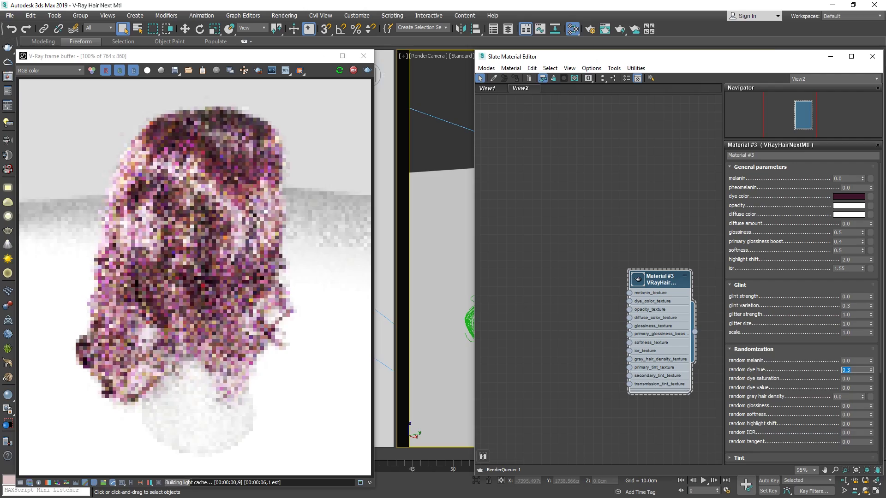